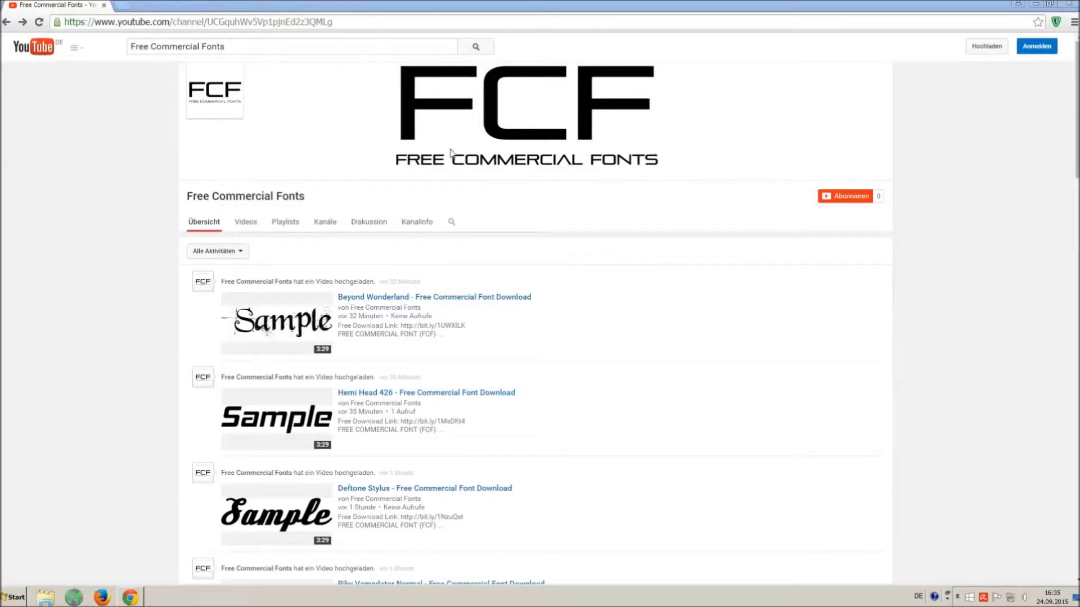
# Open the Riky Vampdator Normal video from the Free Commercial Fonts search results.
pyautogui.moveTo(288, 46); pyautogui.dragTo(130, 44)
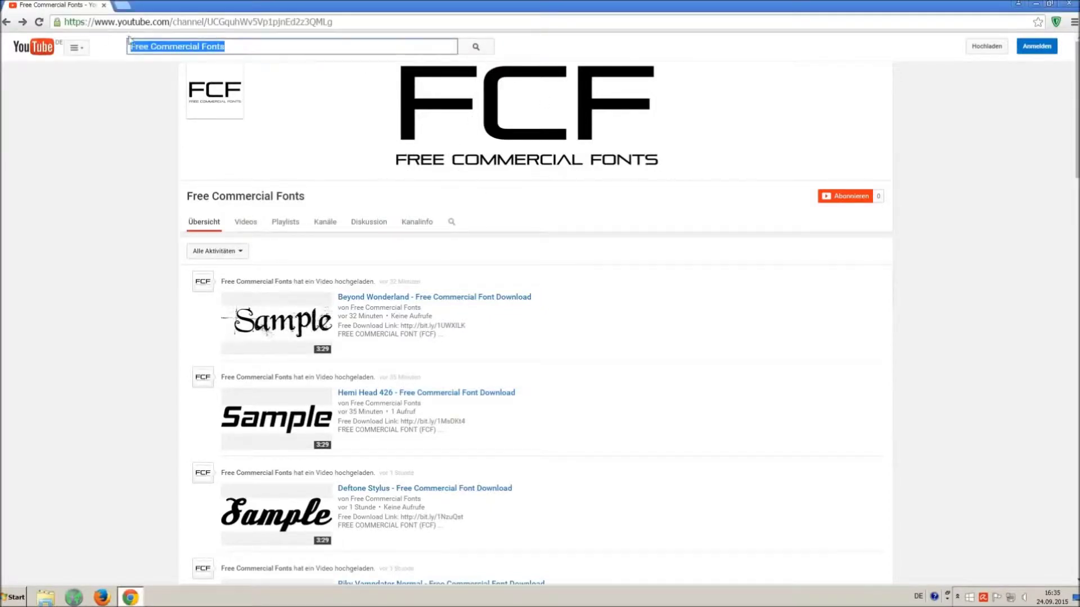
pyautogui.click(273, 46)
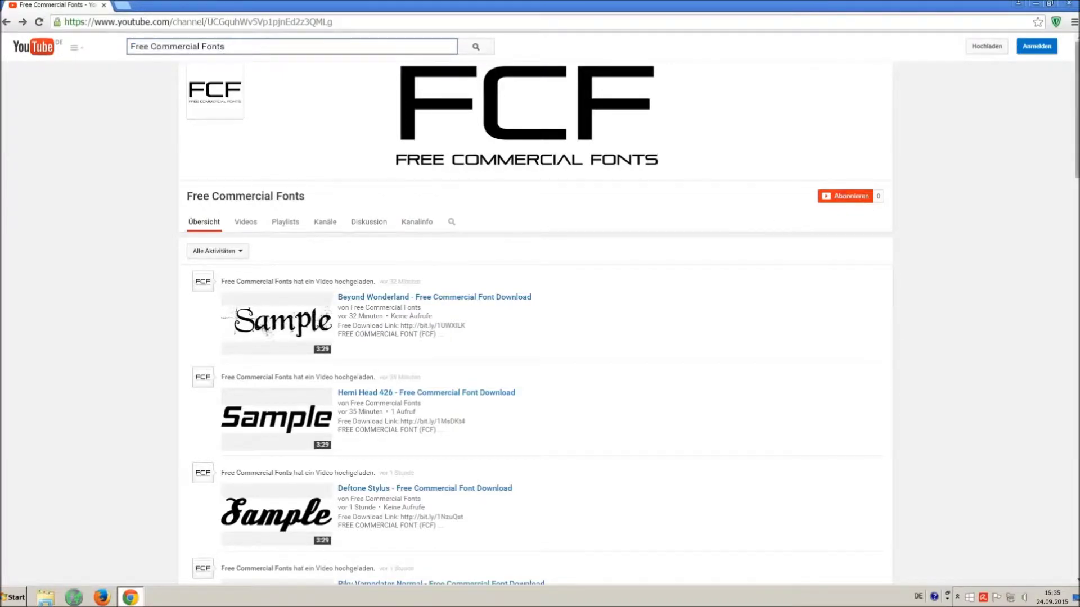
pyautogui.scroll(-3, 691, 289)
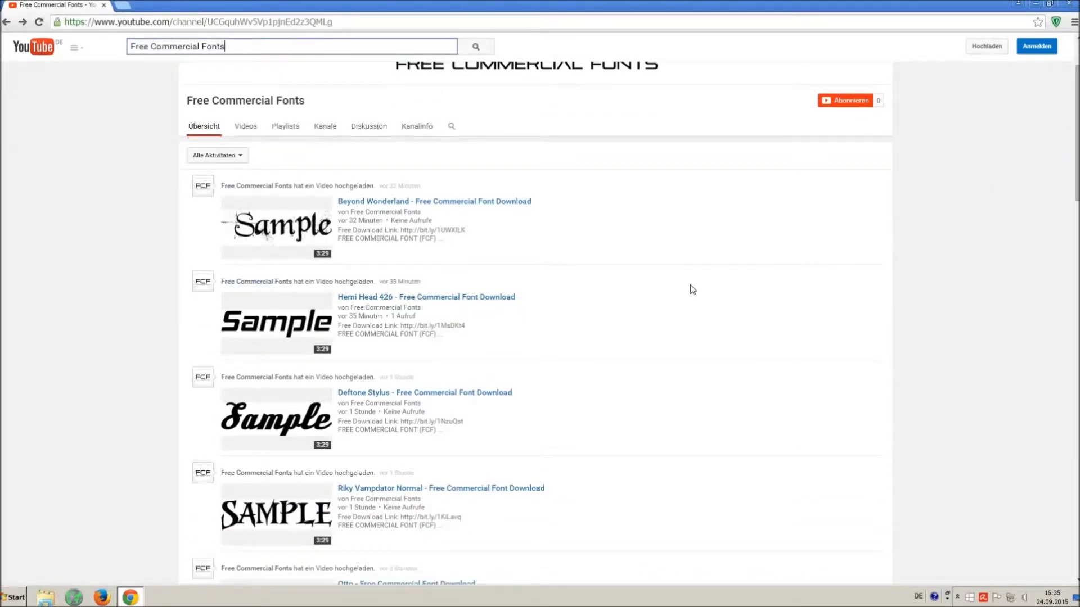
pyautogui.scroll(-2, 690, 290)
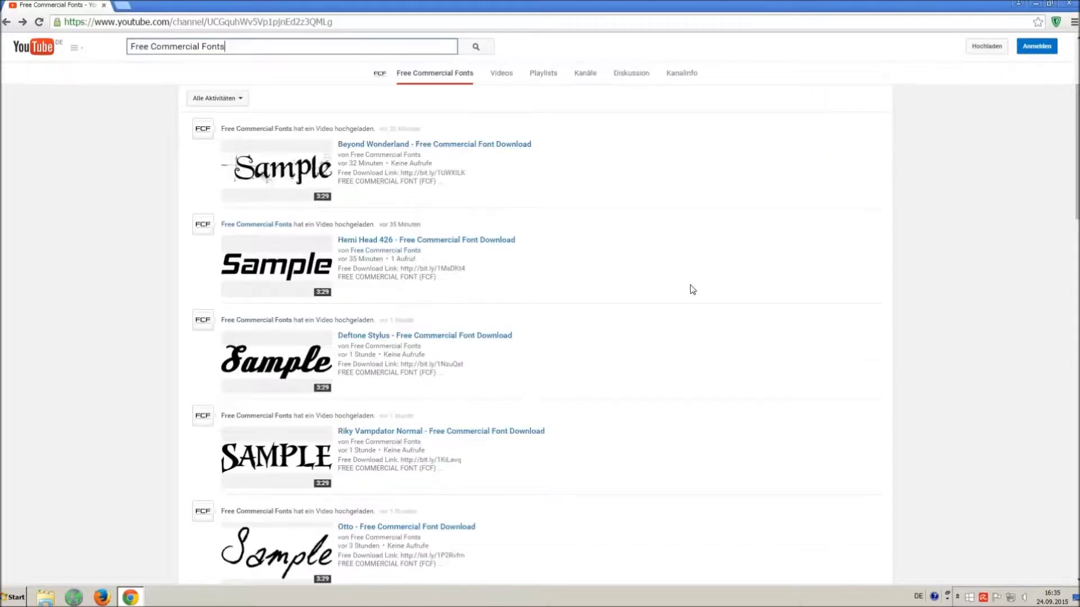
pyautogui.click(372, 433)
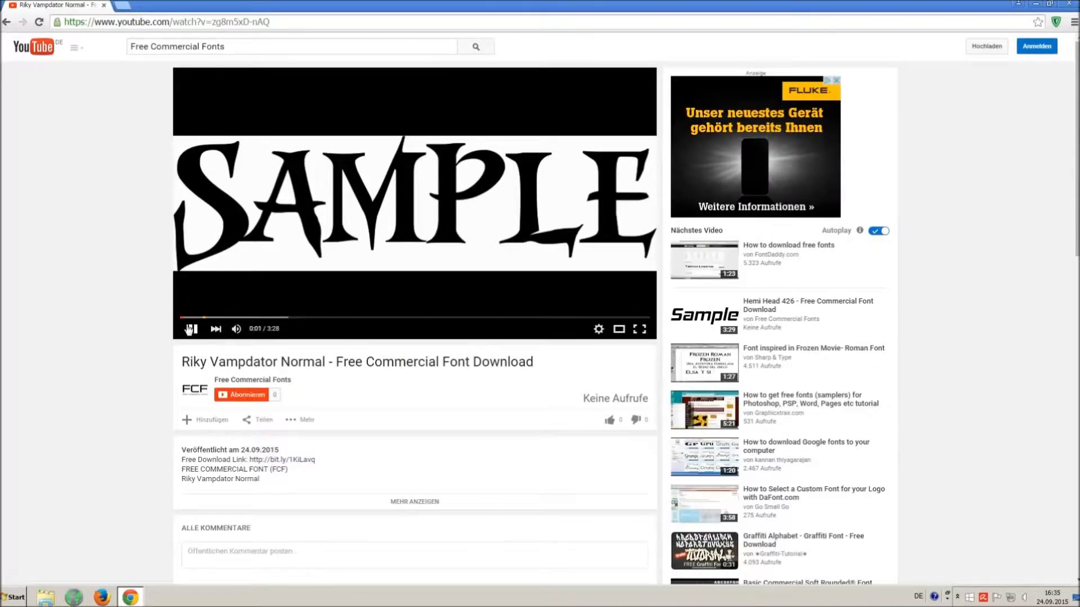
# Pause the video, expand its description and highlight the license notice and link.
pyautogui.click(191, 329)
pyautogui.click(414, 501)
pyautogui.scroll(-2, 415, 501)
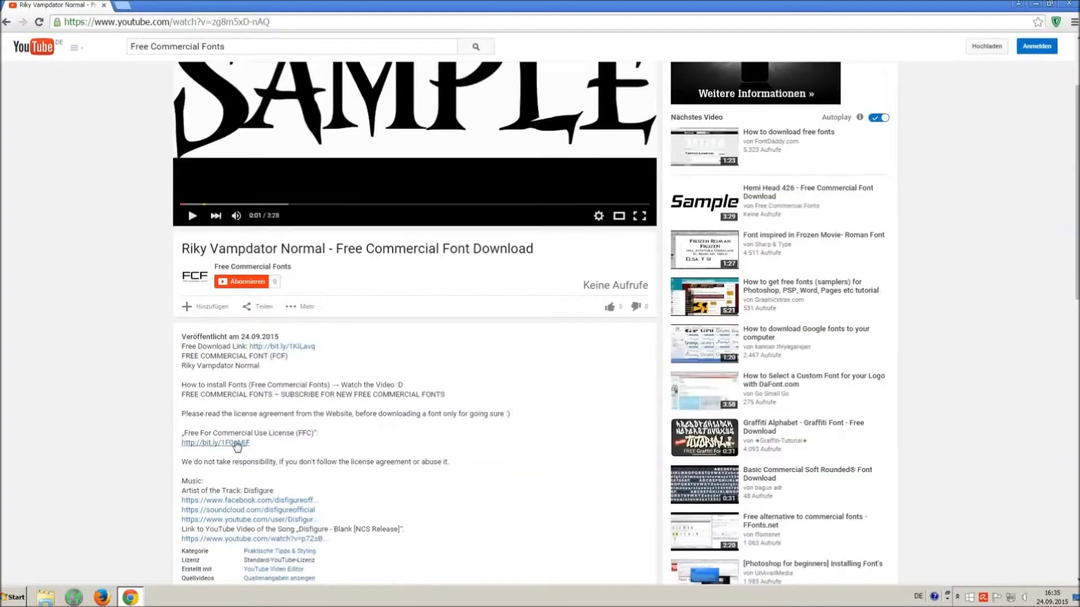
pyautogui.moveTo(182, 413); pyautogui.dragTo(263, 441)
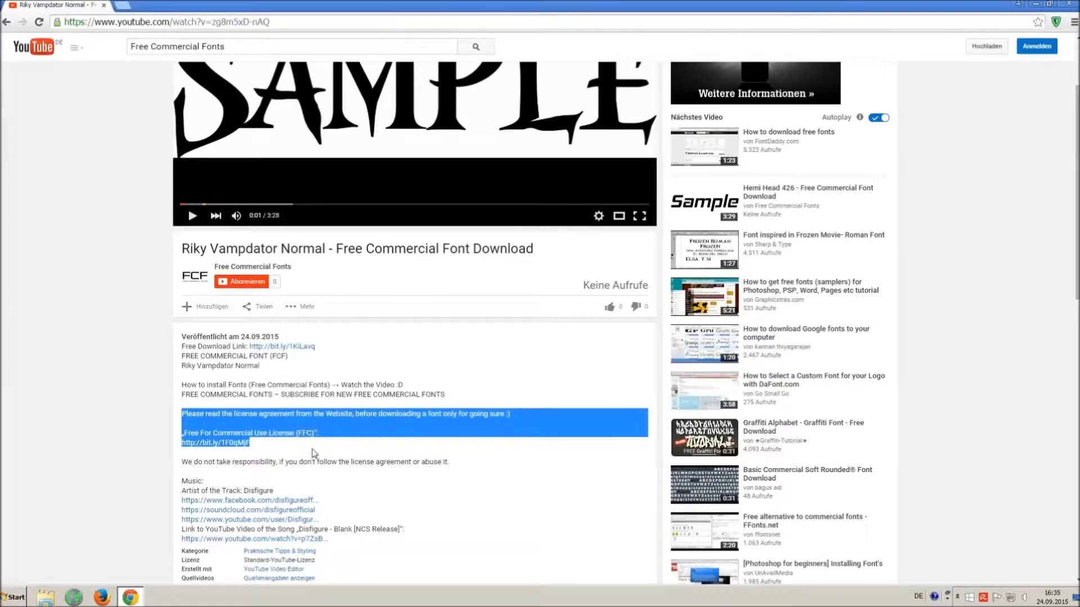
pyautogui.click(313, 456)
pyautogui.scroll(2, 312, 455)
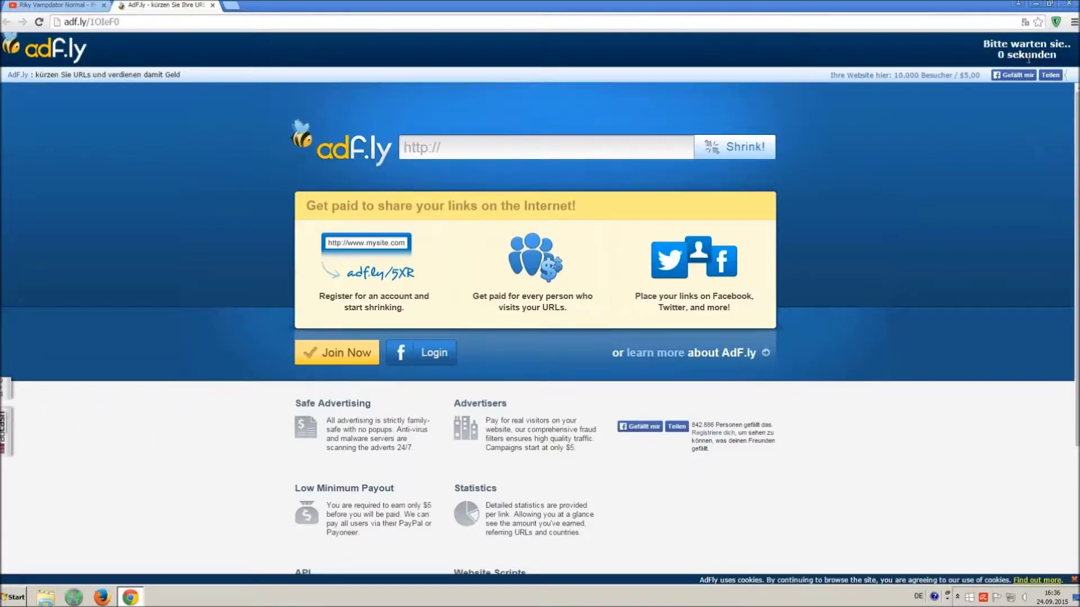
# Skip the adf.ly ad with Werbung überspringen to reach the 1001fonts font page.
pyautogui.click(1013, 51)
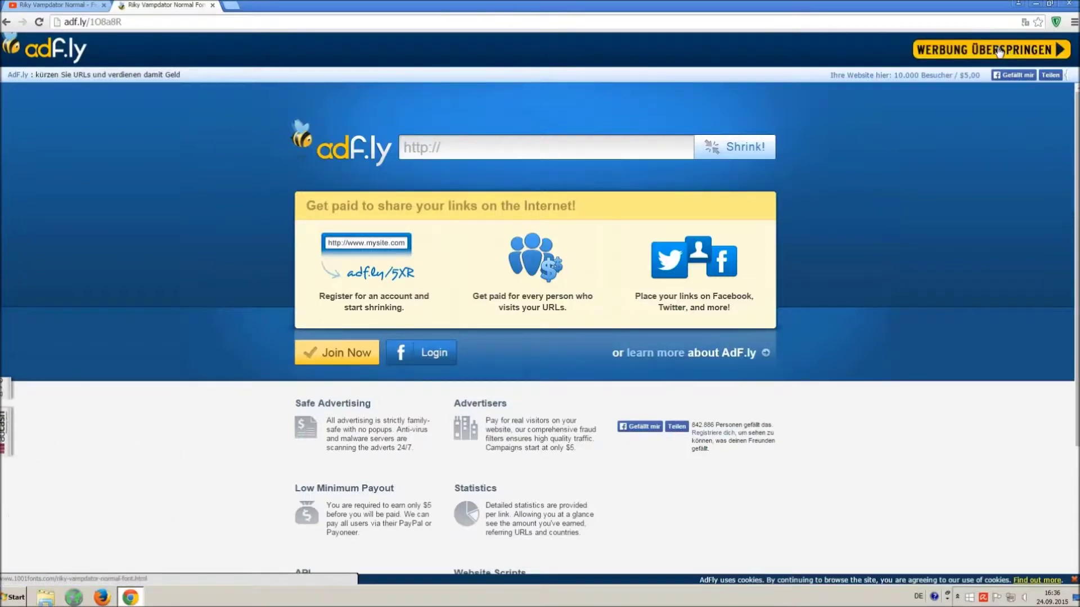
pyautogui.click(999, 51)
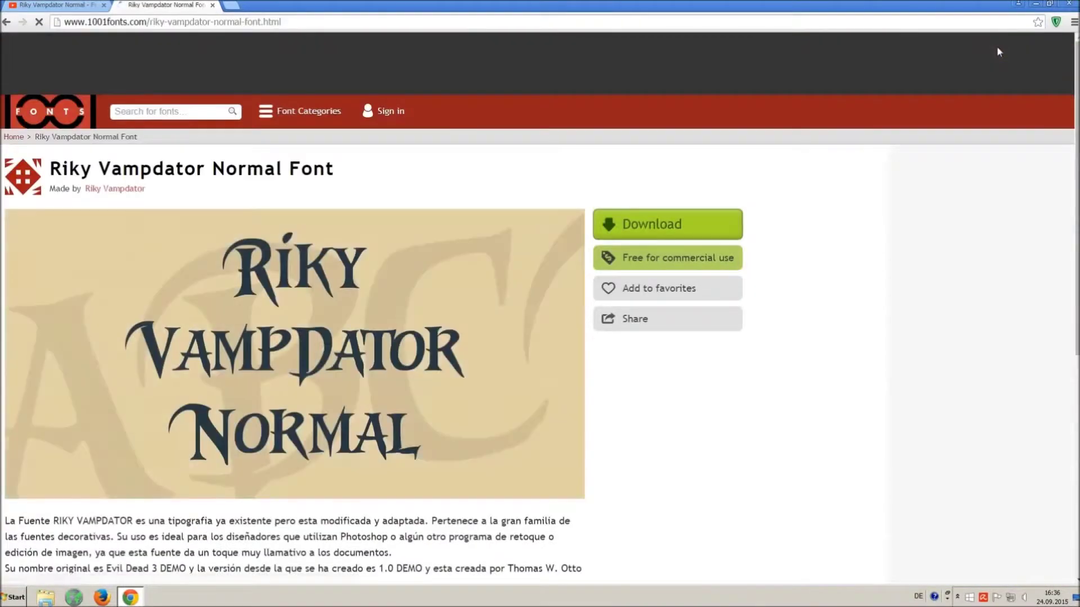
# Download the Riky Vampdator Normal font as a TTF file from 1001fonts.
pyautogui.moveTo(51, 169); pyautogui.dragTo(391, 171)
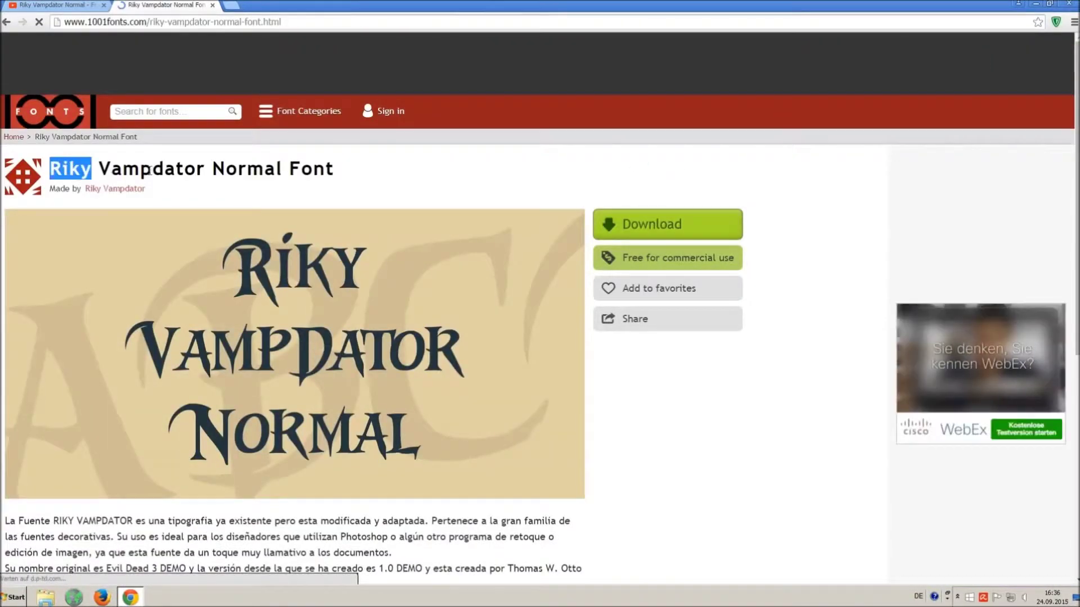
pyautogui.click(410, 180)
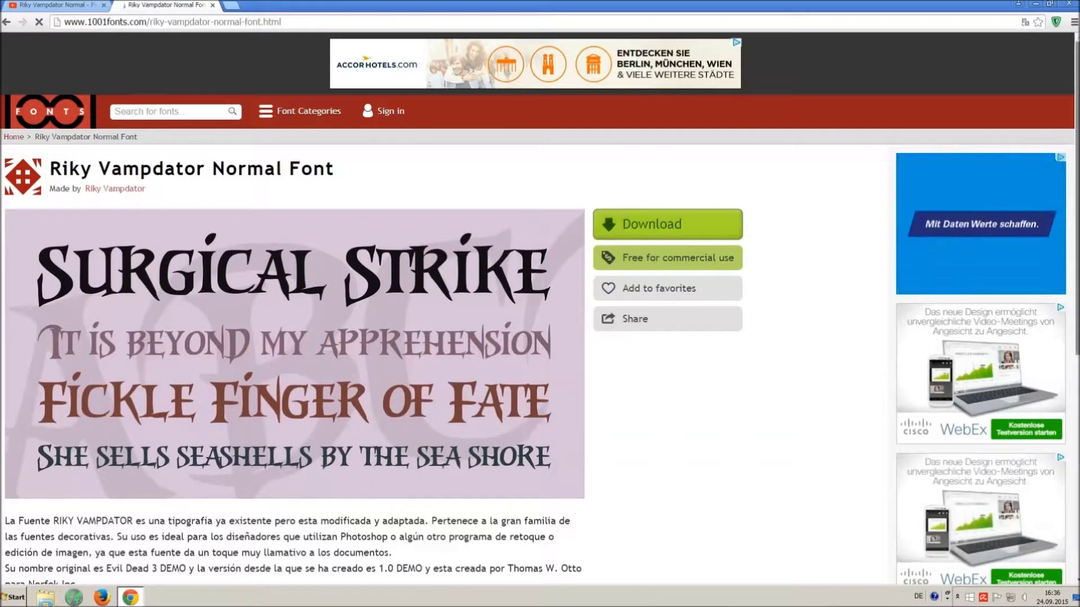
pyautogui.scroll(-2, 636, 234)
pyautogui.scroll(-3, 635, 235)
pyautogui.scroll(-2, 635, 234)
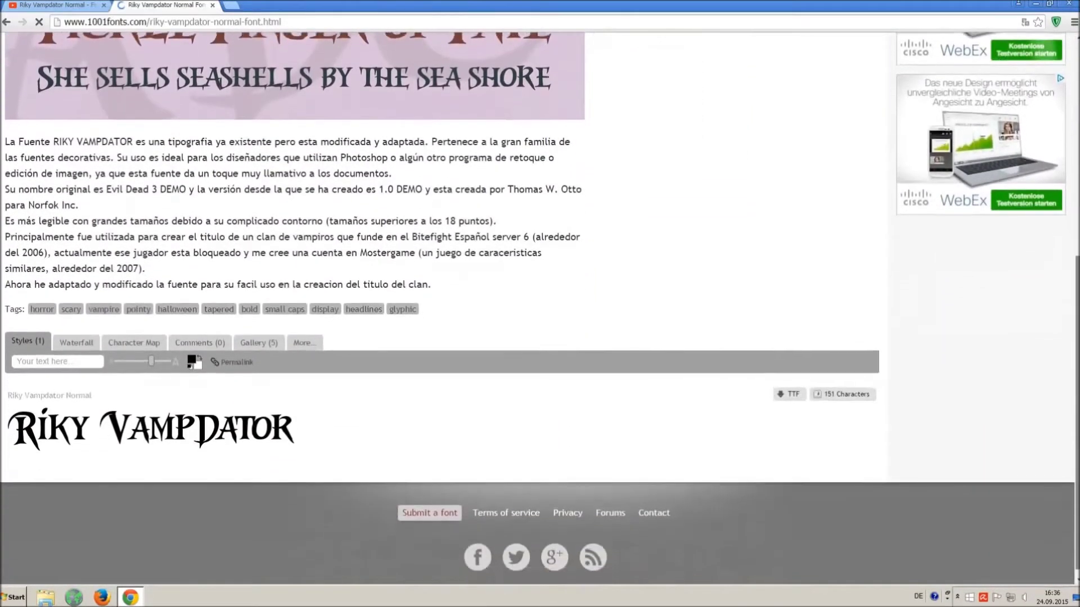
pyautogui.click(784, 392)
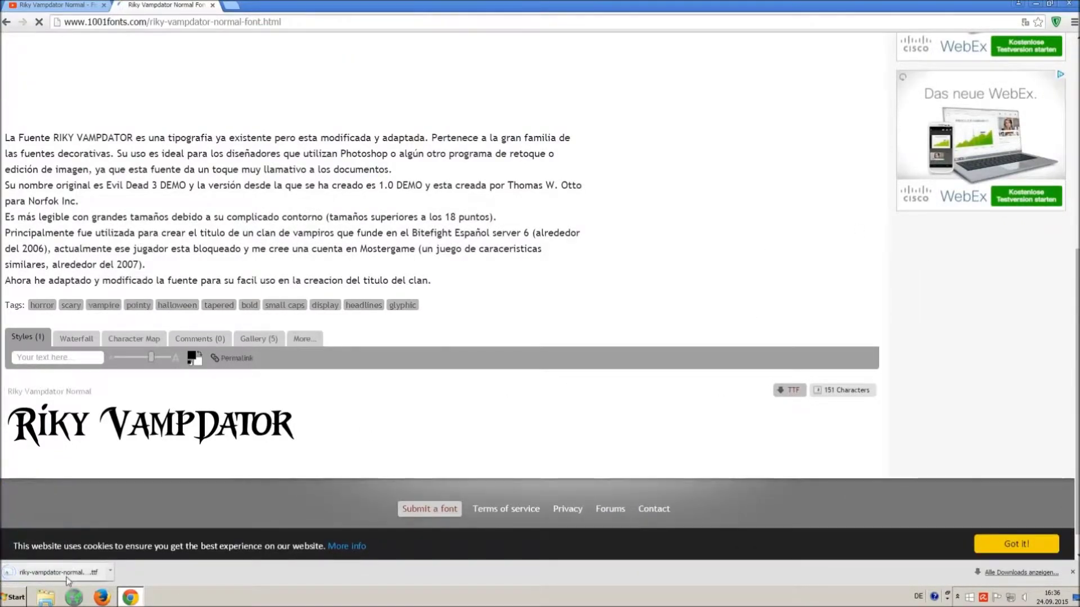
# Open the Schriftarten folder from the Control Panel, showing 208 installed fonts.
pyautogui.click(14, 597)
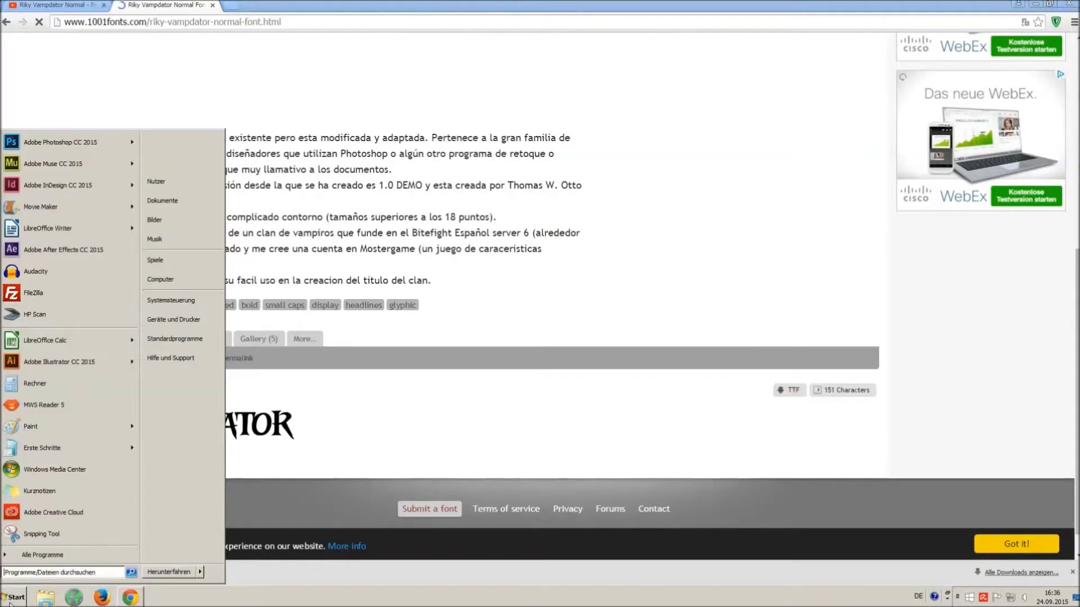
pyautogui.click(170, 299)
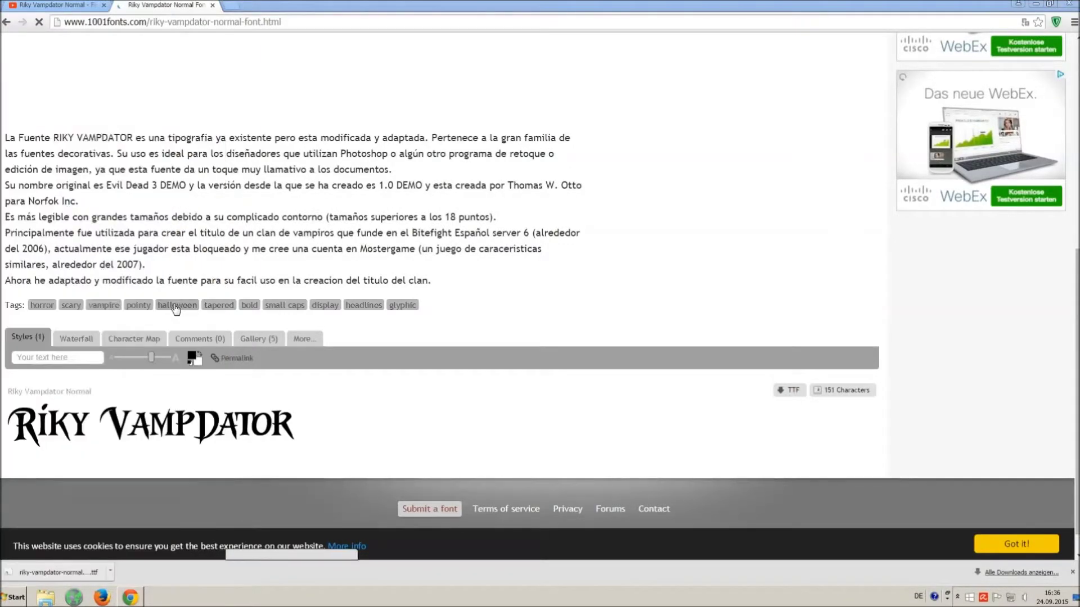
pyautogui.click(872, 150)
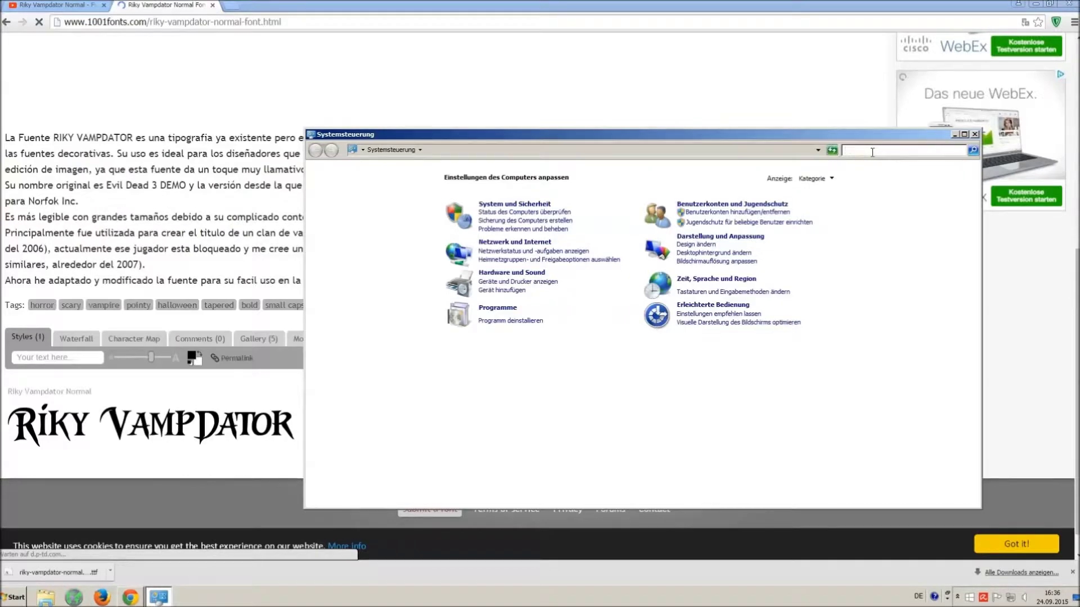
pyautogui.write('font')
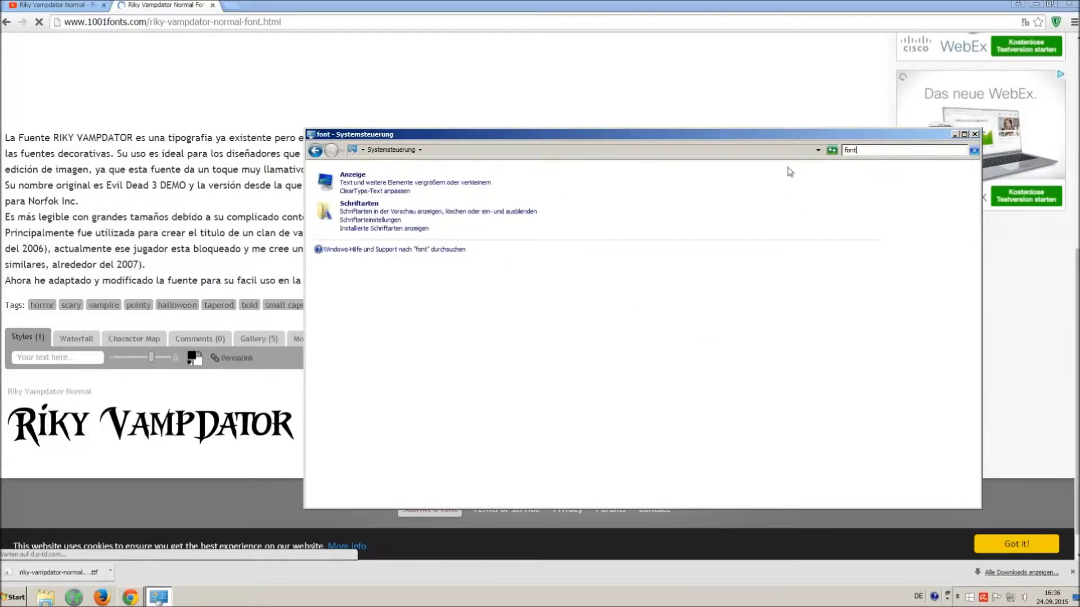
pyautogui.click(368, 208)
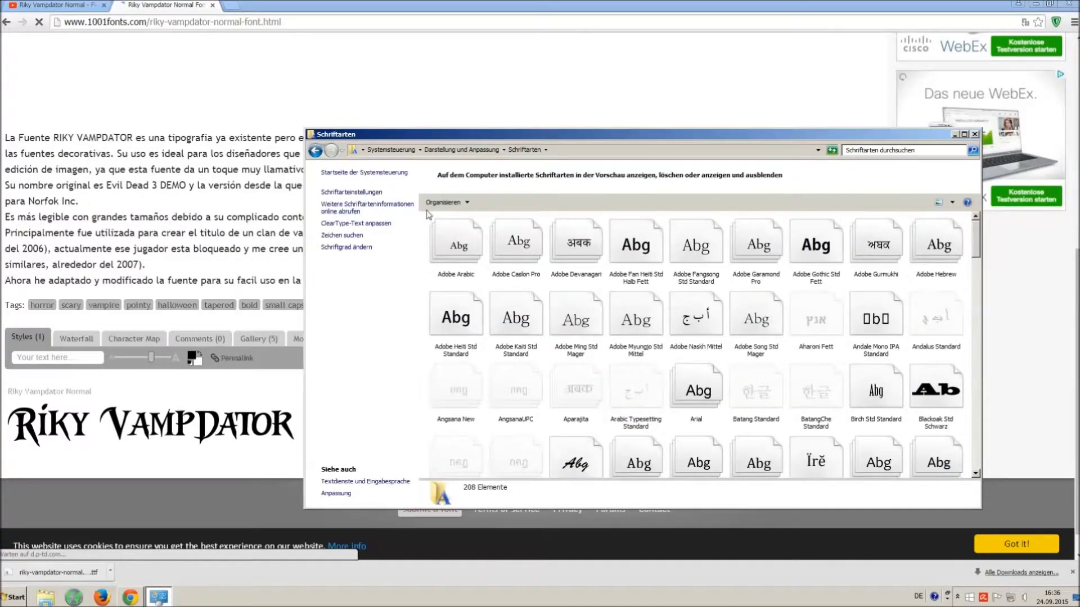
pyautogui.moveTo(434, 217); pyautogui.dragTo(967, 487)
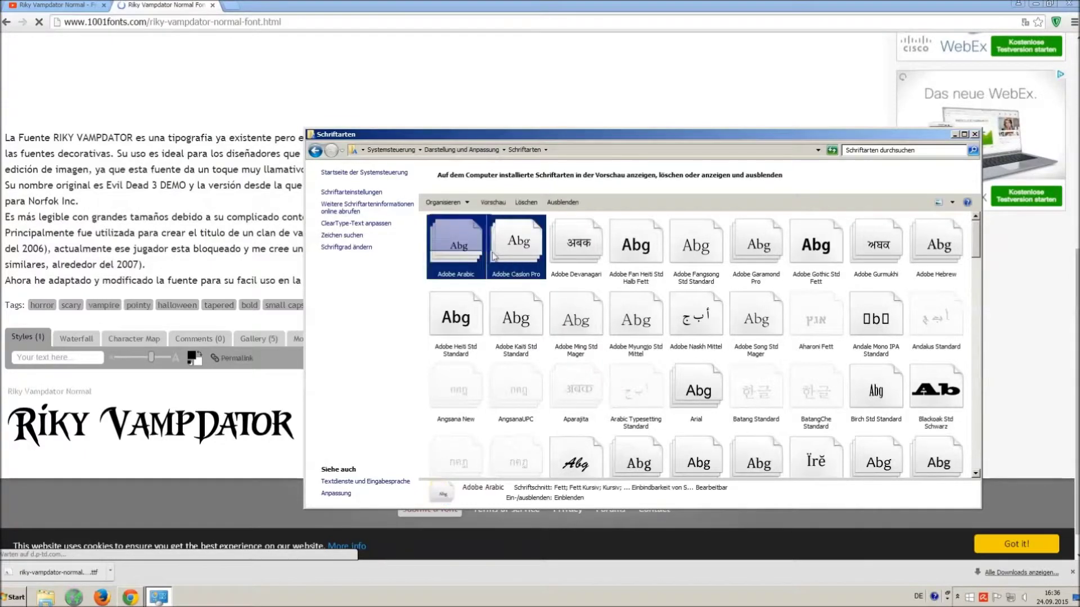
pyautogui.click(496, 209)
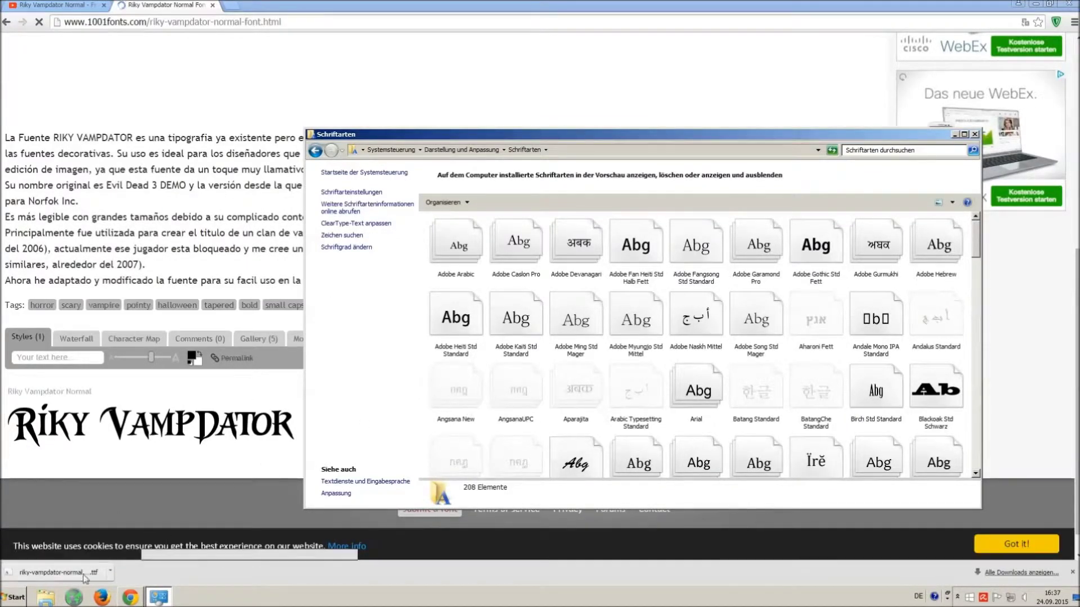
# Install Riky Vampdator Normal by dragging the downloaded TTF from Downloads into Fonts.
pyautogui.click(15, 597)
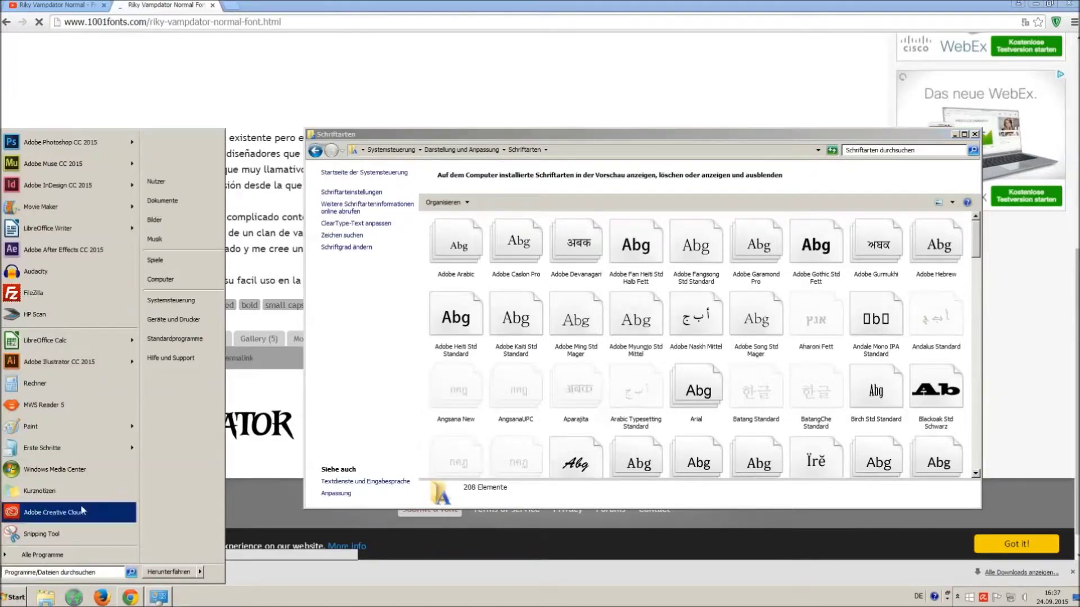
pyautogui.click(160, 279)
pyautogui.click(155, 298)
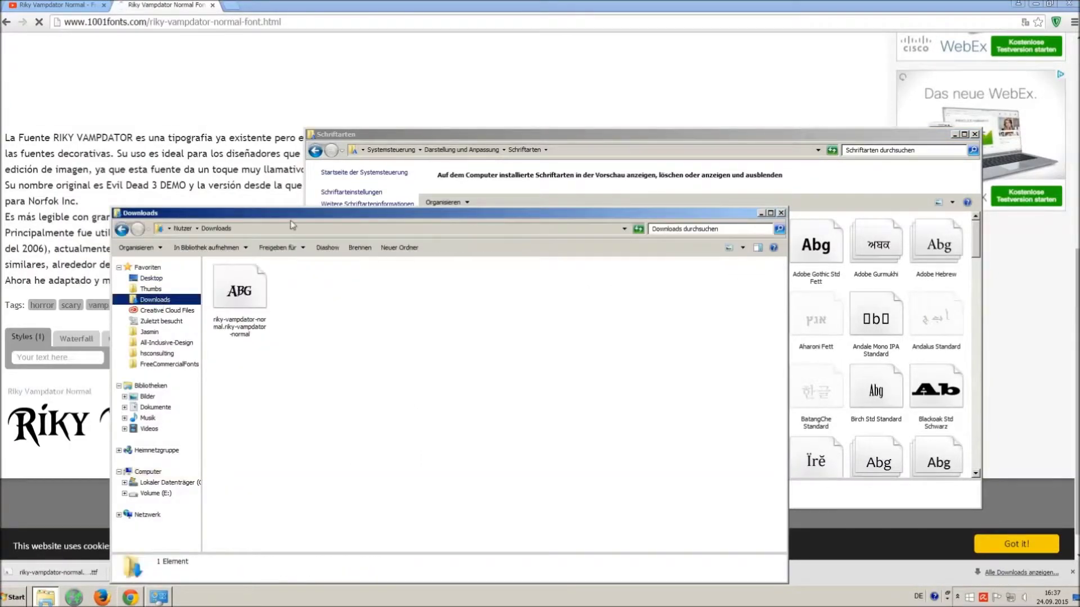
pyautogui.moveTo(293, 217)
pyautogui.mouseDown()
pyautogui.moveTo(292, 340)
pyautogui.moveTo(274, 375)
pyautogui.mouseUp()
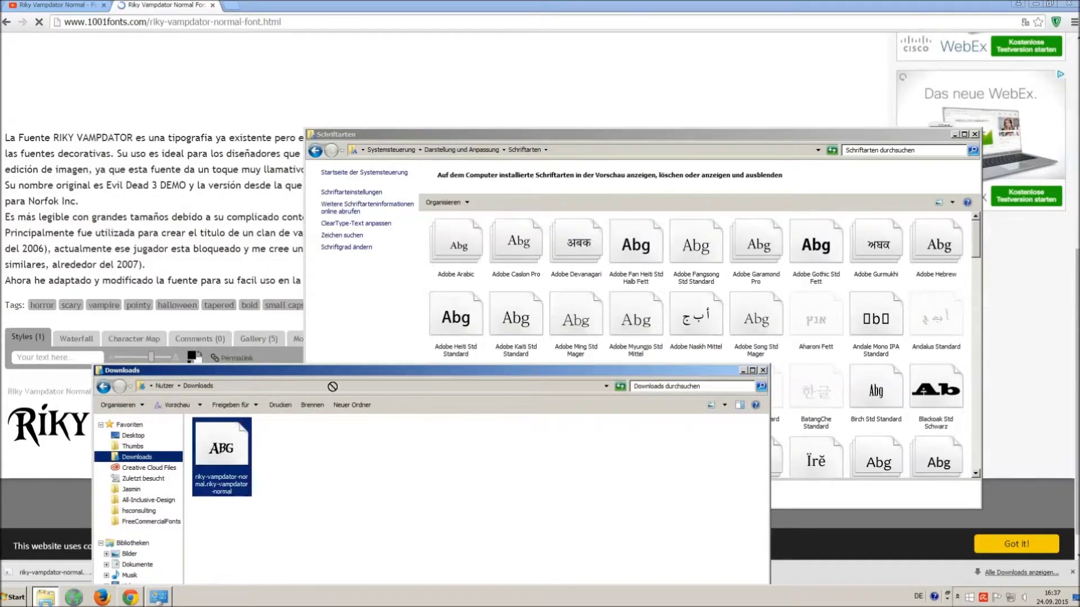
pyautogui.moveTo(221, 455); pyautogui.dragTo(548, 300)
# Close the Downloads and Fonts windows, the 1001fonts tab and the browser.
pyautogui.click(763, 370)
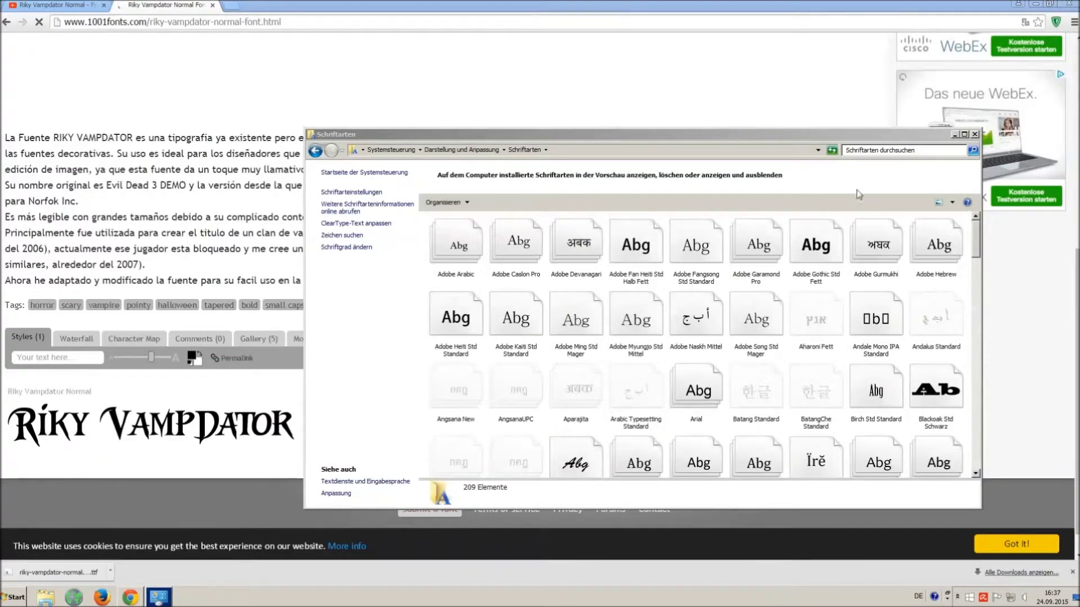
pyautogui.click(975, 135)
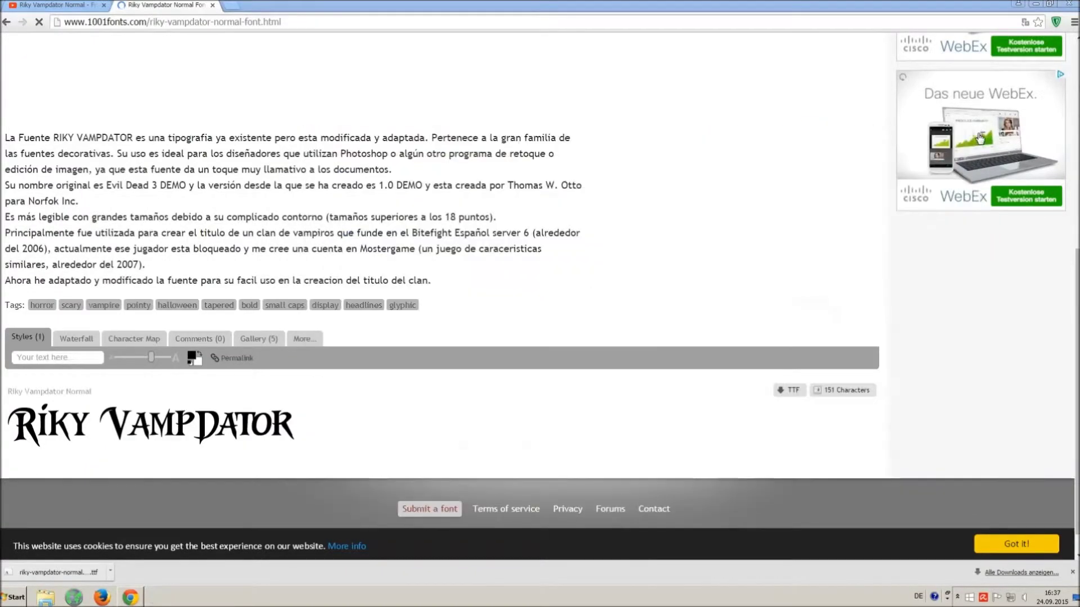
pyautogui.click(212, 6)
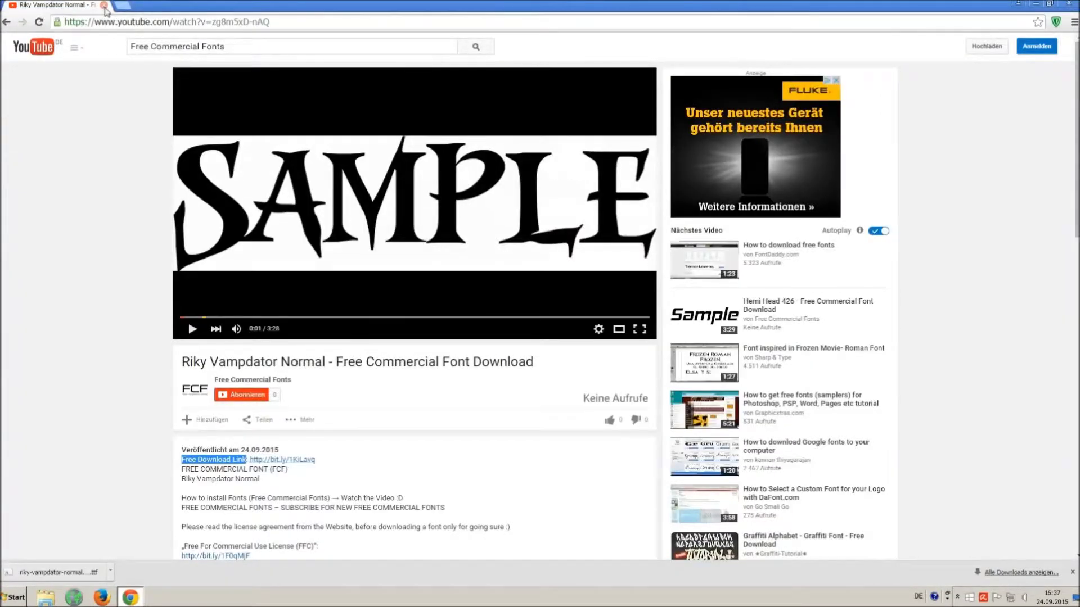
pyautogui.click(1026, 3)
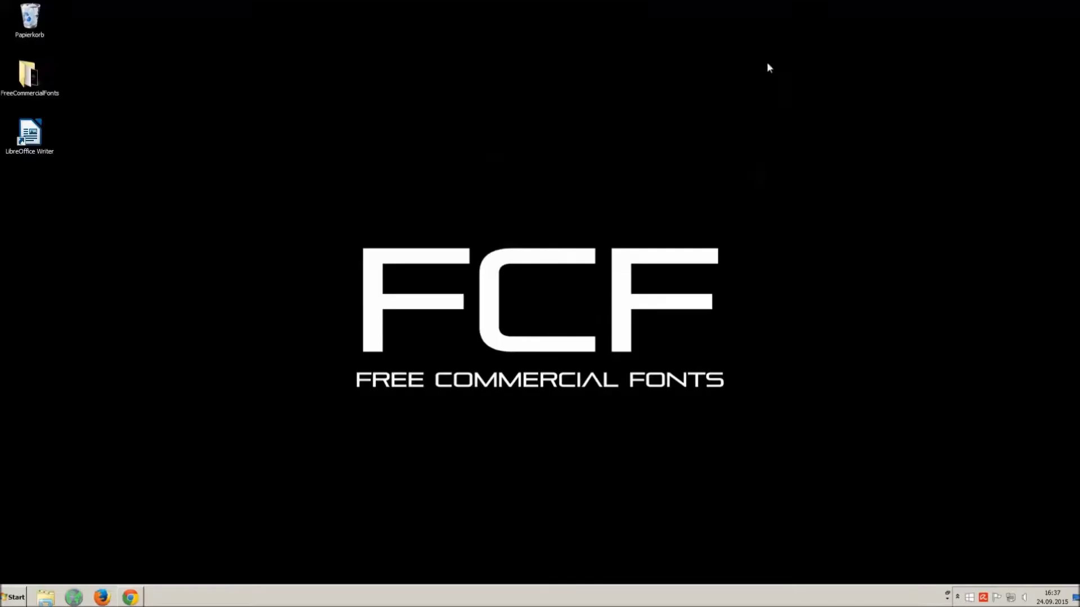
# Launch LibreOffice Writer from the desktop icon and start typing 'O MG THIS VOICE IS SO ANNOYING !!! :)'.
pyautogui.doubleClick(34, 131)
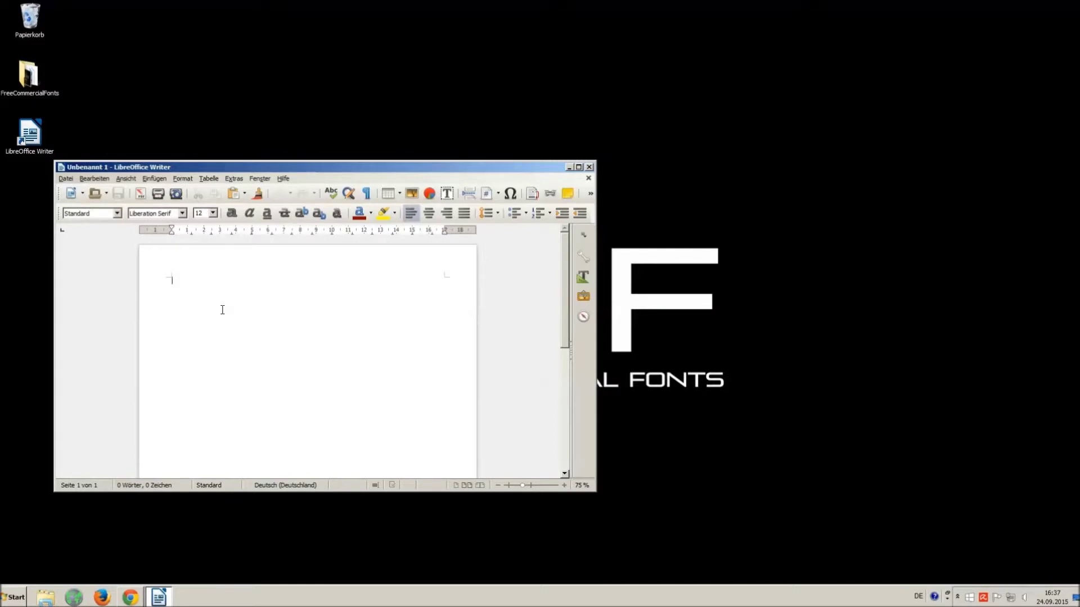
pyautogui.write('ao')
pyautogui.write('CE IS SO ANNOYING')
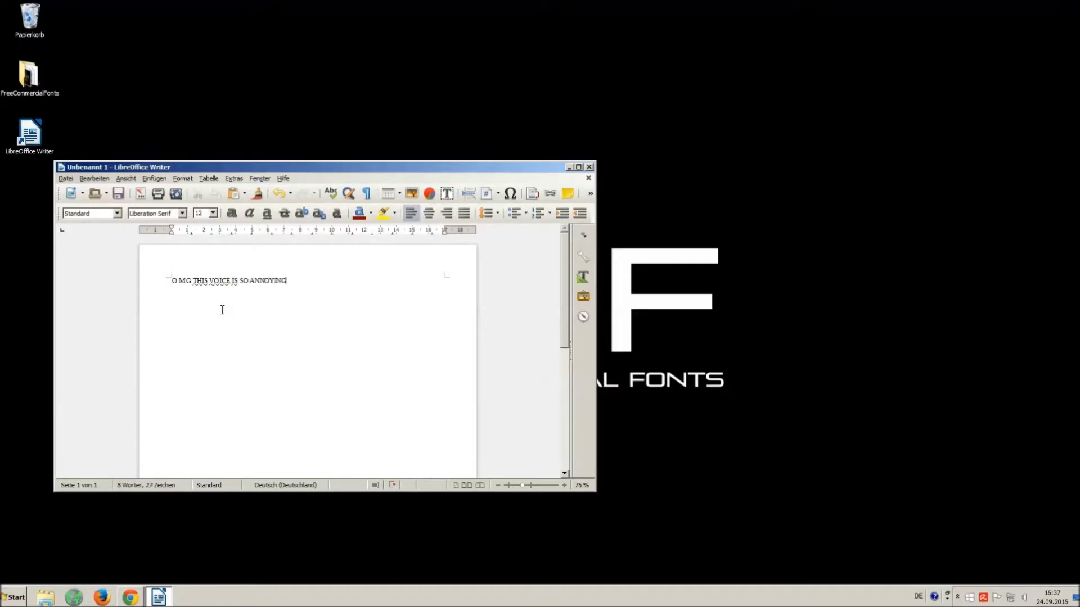
pyautogui.write('!!')
pyautogui.write(':-)')
# Select the typed line and change its font to Riky Vampdator Normal.
pyautogui.moveTo(321, 314); pyautogui.dragTo(68, 237)
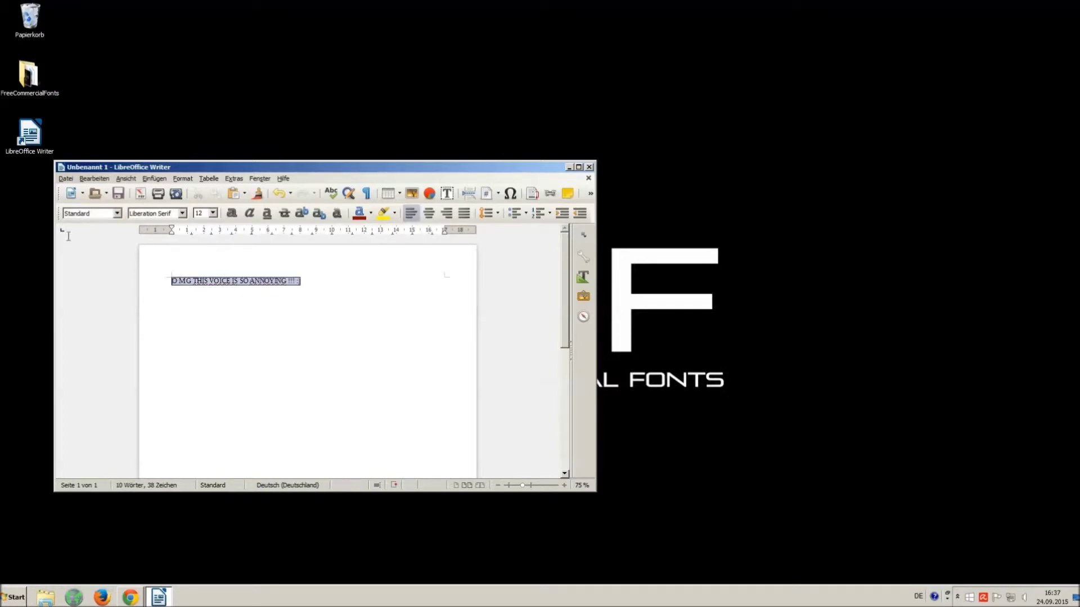
pyautogui.doubleClick(150, 212)
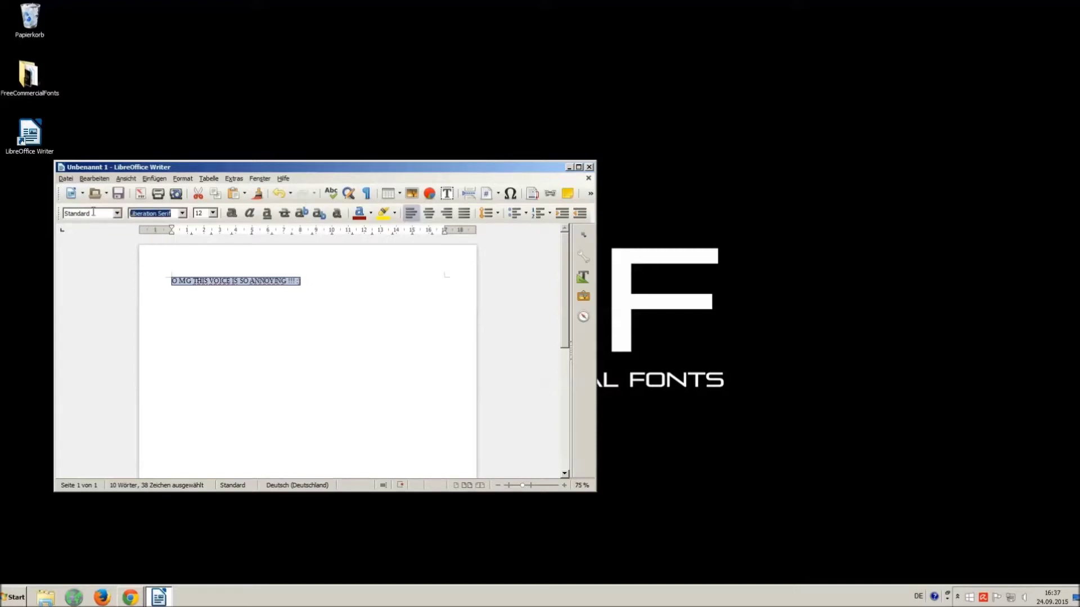
pyautogui.write('Va')
pyautogui.click(182, 213)
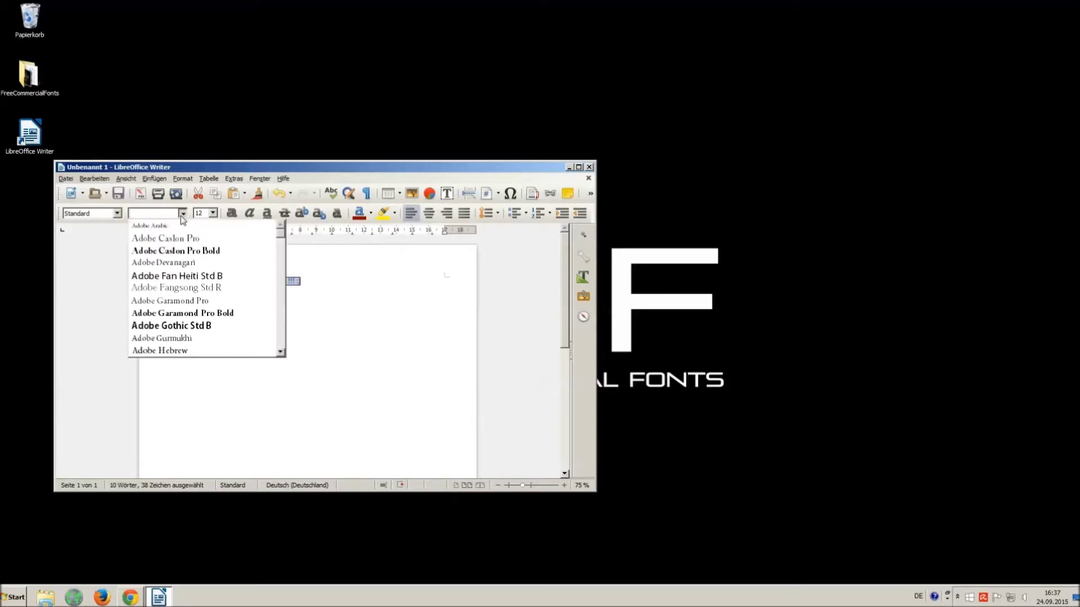
pyautogui.moveTo(280, 238); pyautogui.dragTo(282, 329)
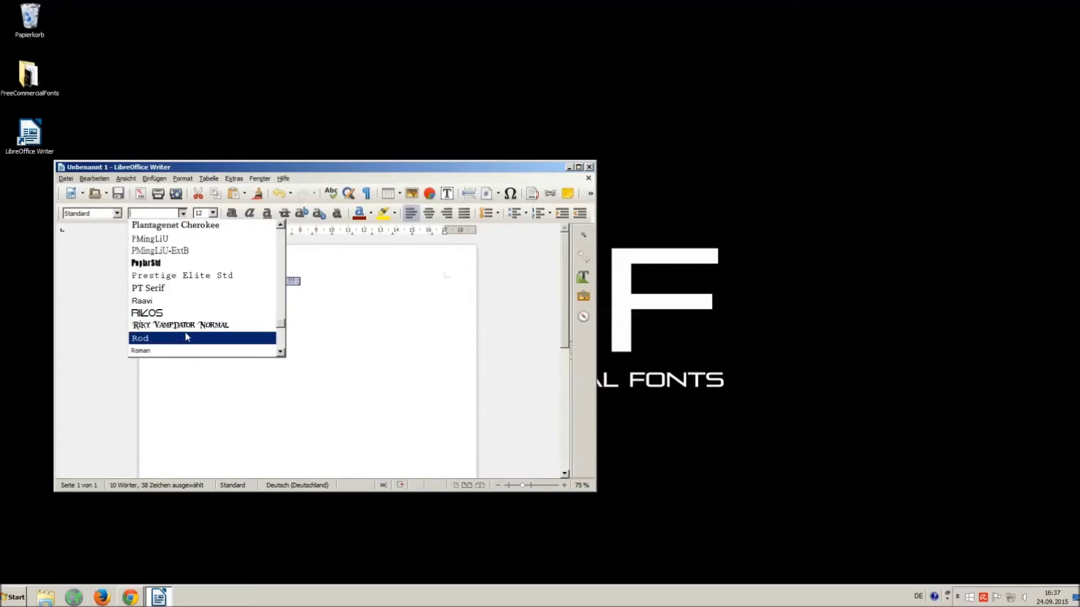
pyautogui.click(163, 329)
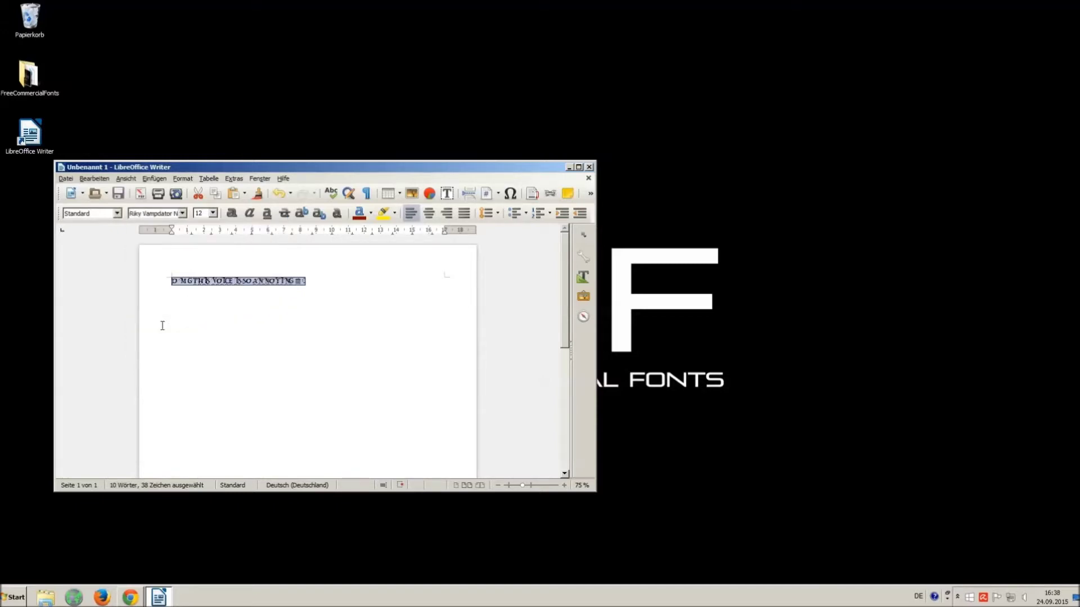
# Make the line size 16 and add extra spaces after THIS, VOICE, ANNOYING and before the smiley.
pyautogui.click(213, 213)
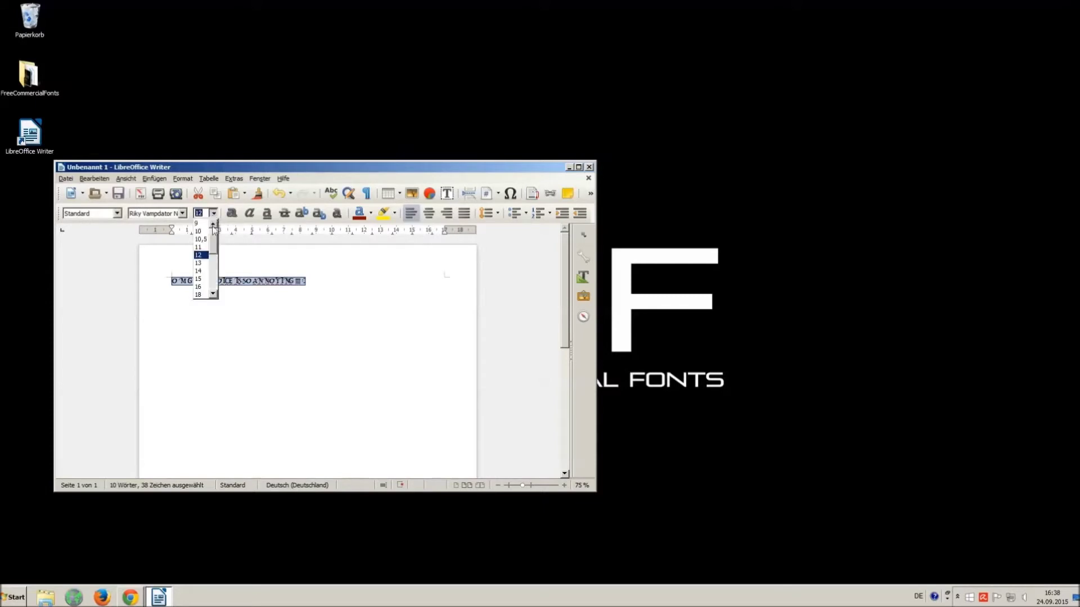
pyautogui.click(201, 287)
pyautogui.click(340, 309)
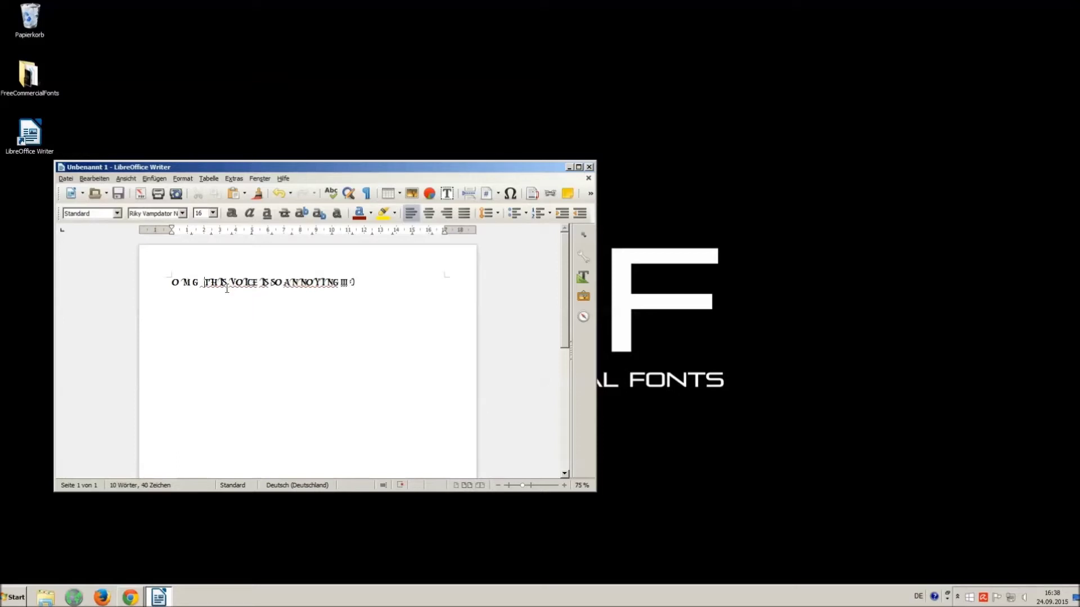
pyautogui.press('Right')
pyautogui.press('Right')
pyautogui.press('Right')
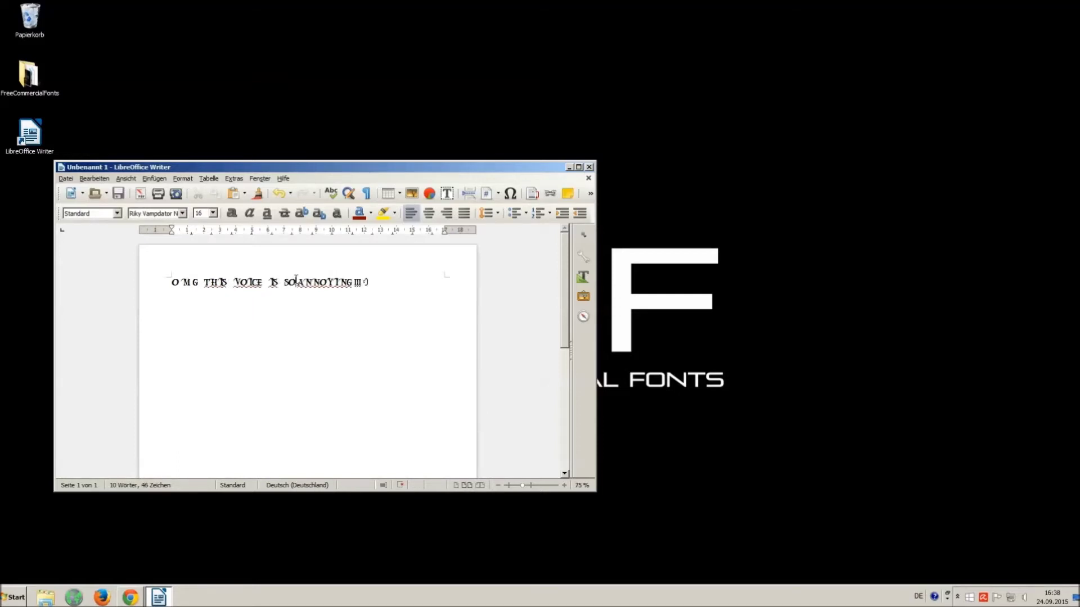
pyautogui.press('Right')
pyautogui.press('Right')
pyautogui.press('Right')
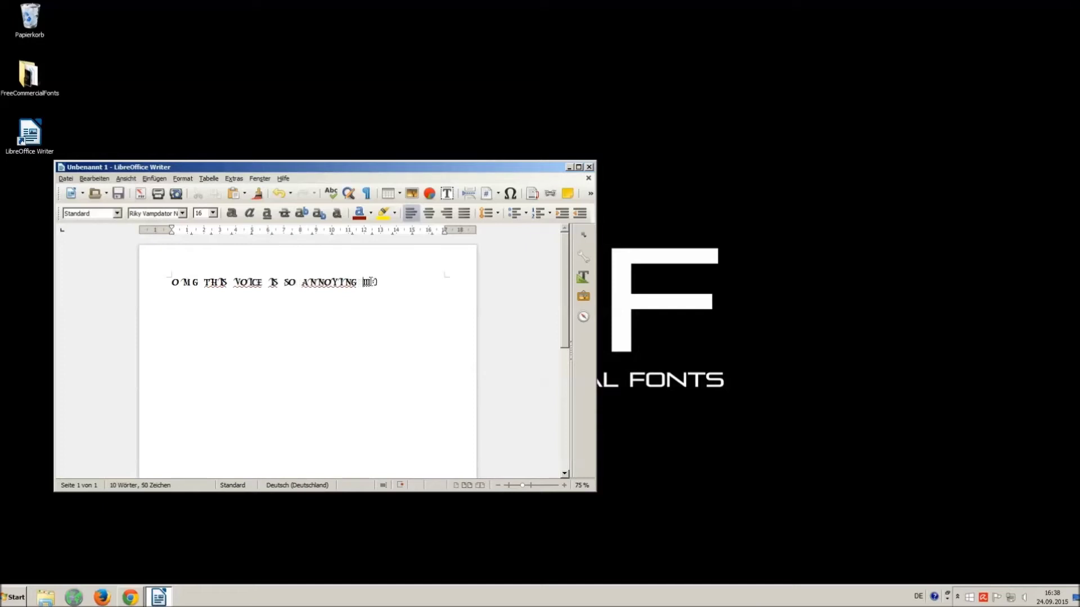
pyautogui.hotkey('ctrl', 'a')
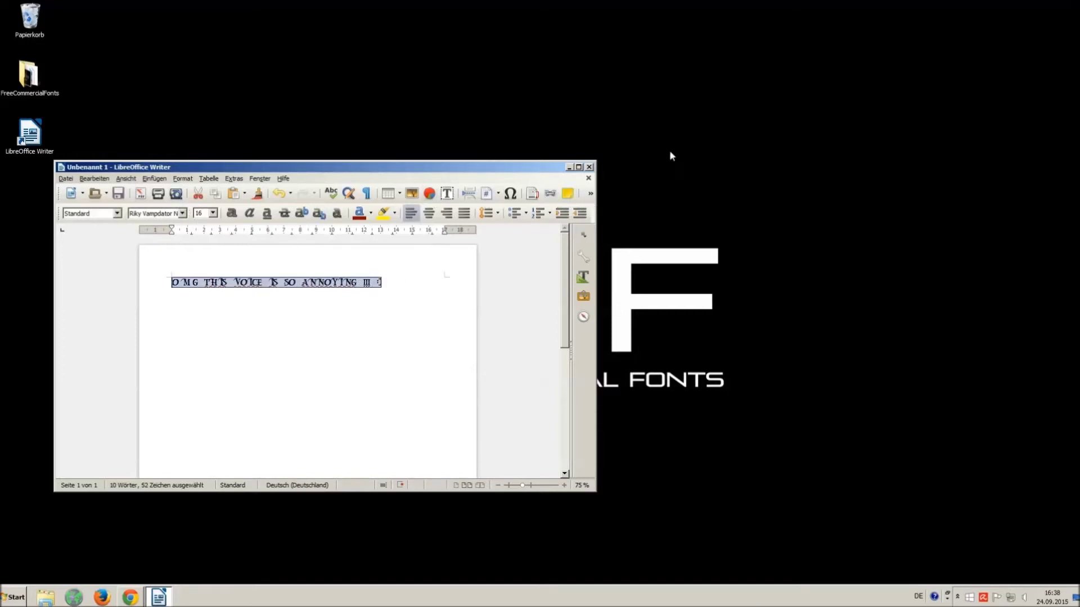
# Close the Writer document with Nicht speichern and return to the YouTube video in Chrome.
pyautogui.click(590, 167)
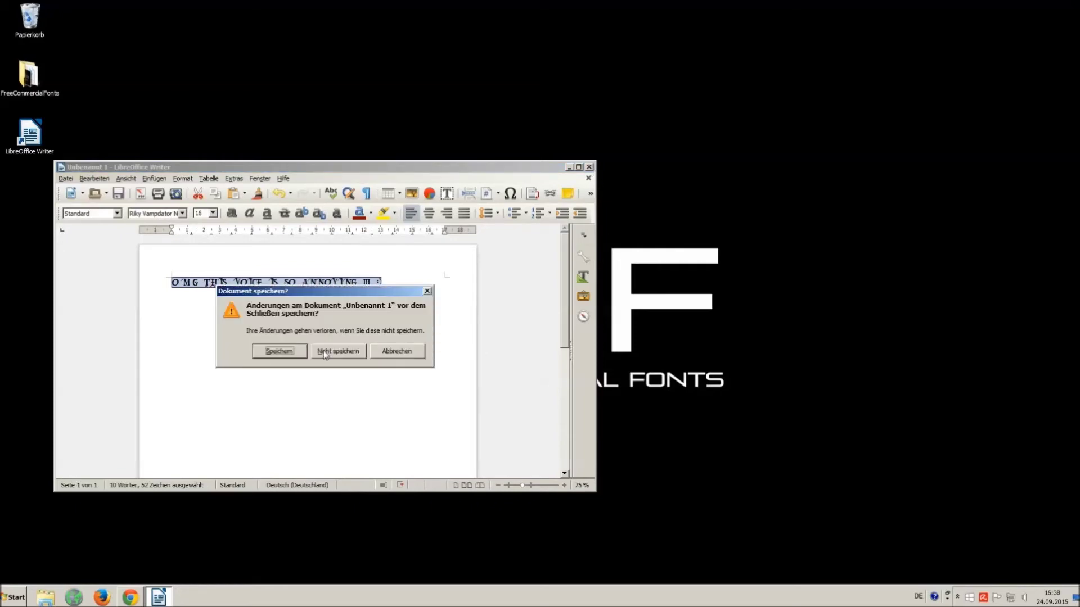
pyautogui.click(338, 351)
pyautogui.click(132, 599)
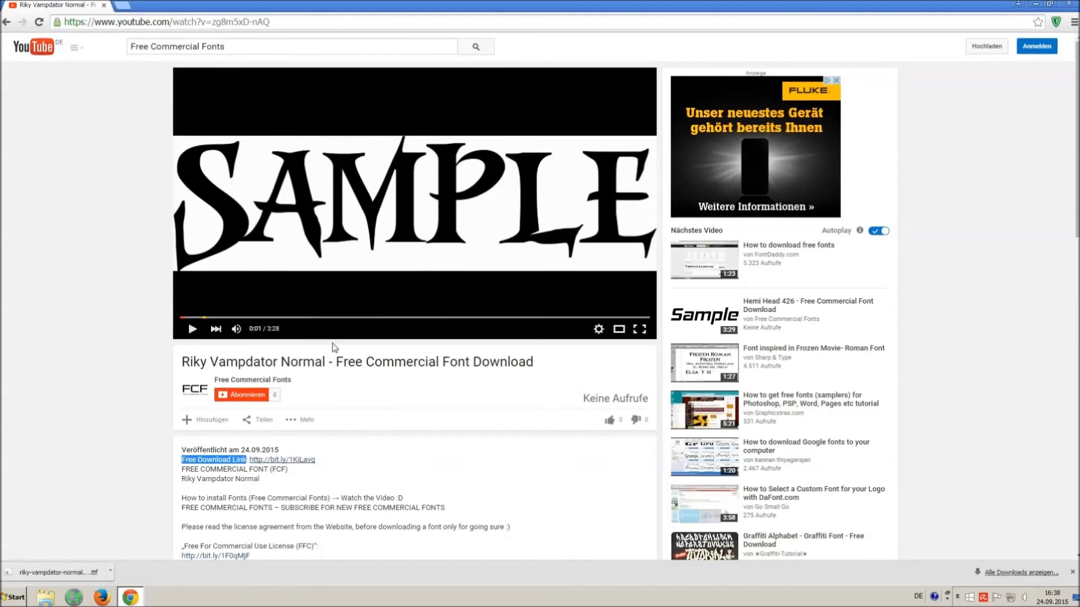
# Dismiss Chrome's downloads bar and highlight the Disfigure music credits in the description.
pyautogui.click(606, 426)
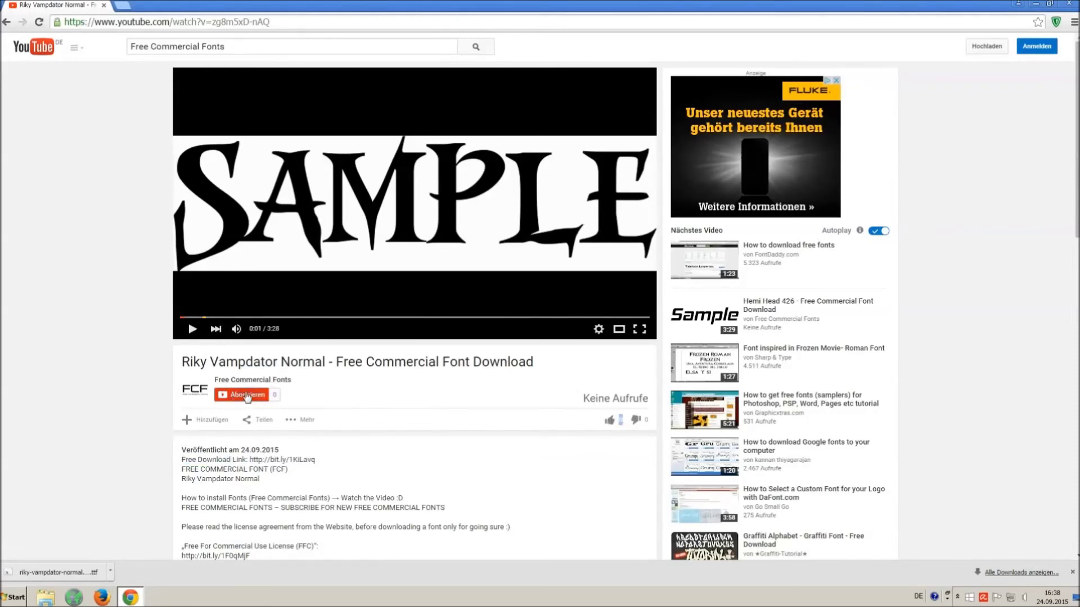
pyautogui.click(1072, 572)
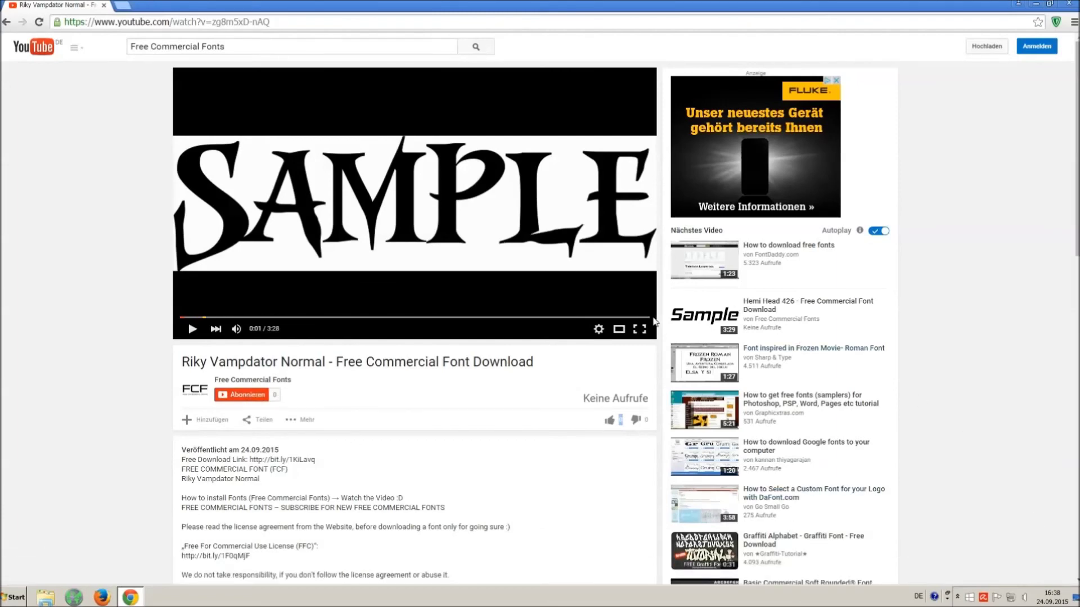
pyautogui.scroll(-2, 332, 393)
pyautogui.scroll(-1, 331, 375)
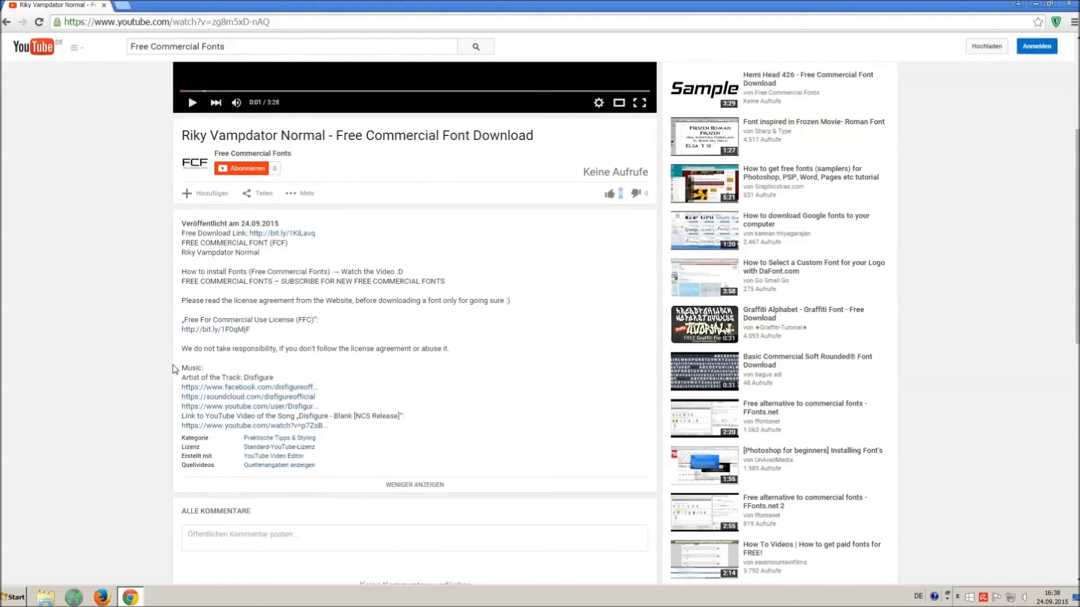
pyautogui.moveTo(182, 363); pyautogui.dragTo(330, 426)
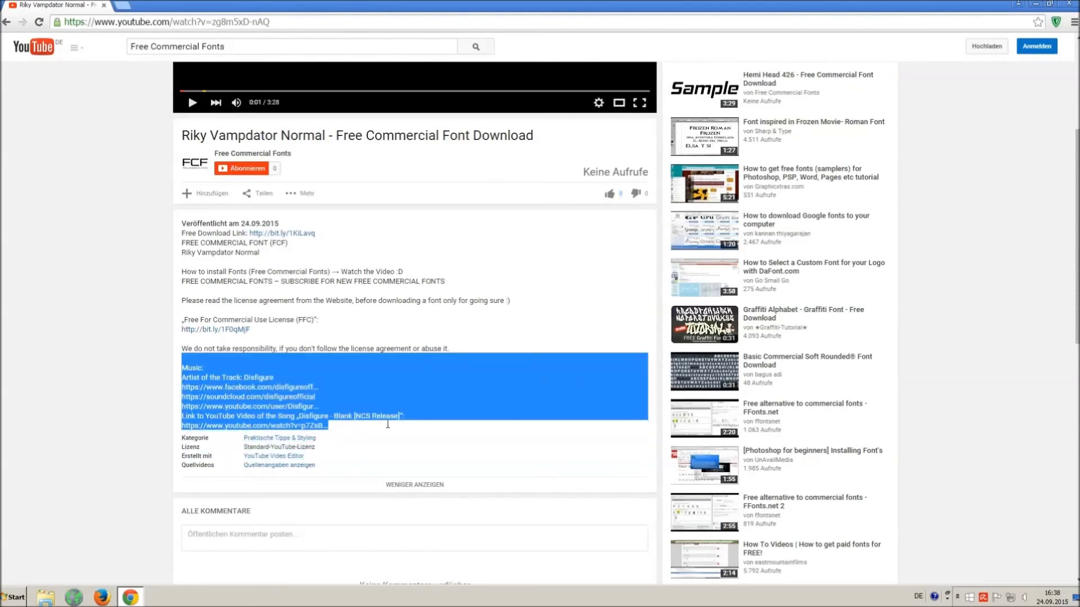